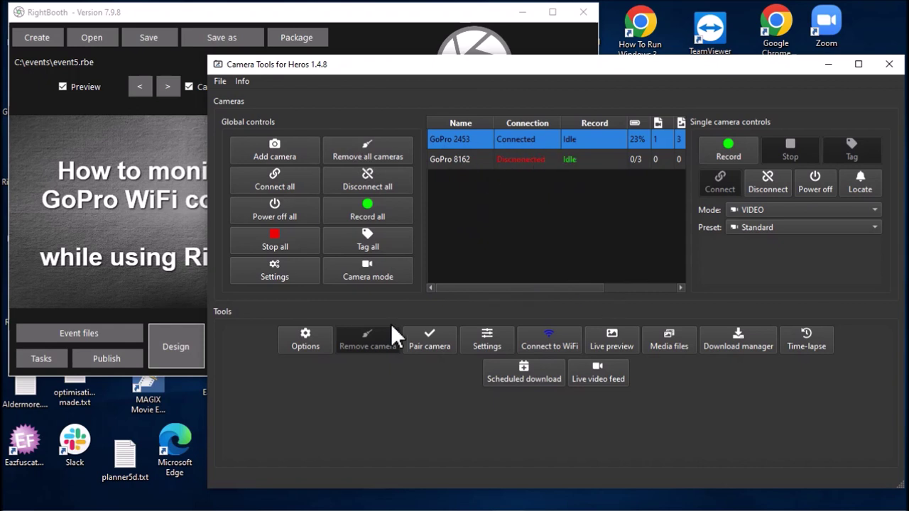
Step: Check the WiFi connection by viewing the media files on GoPro 2453 twice, closing the list each time
{"action": "left_click", "coordinate": [676, 344]}
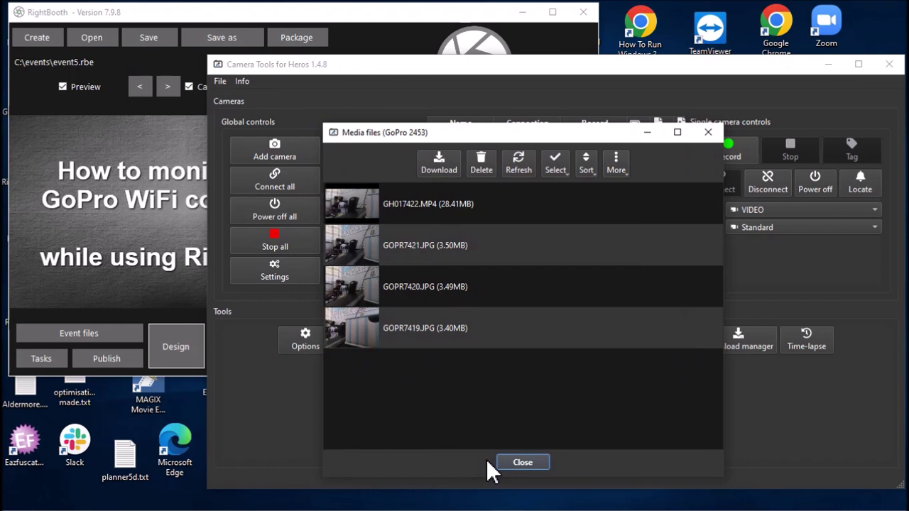
{"action": "left_click", "coordinate": [522, 462]}
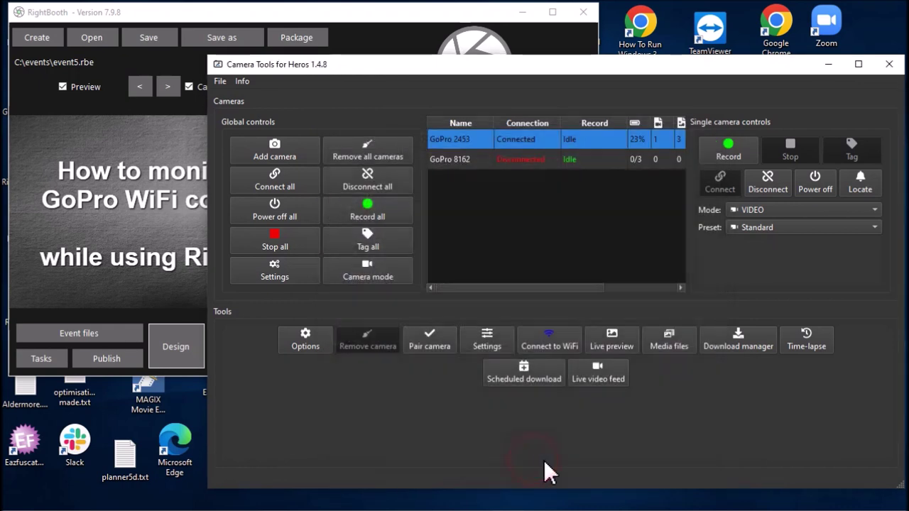
{"action": "left_click", "coordinate": [669, 347]}
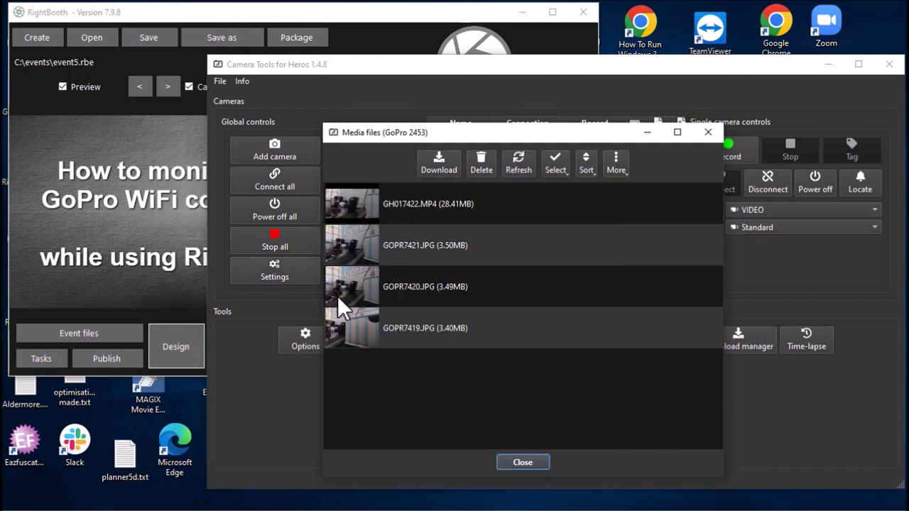
{"action": "left_click", "coordinate": [532, 470]}
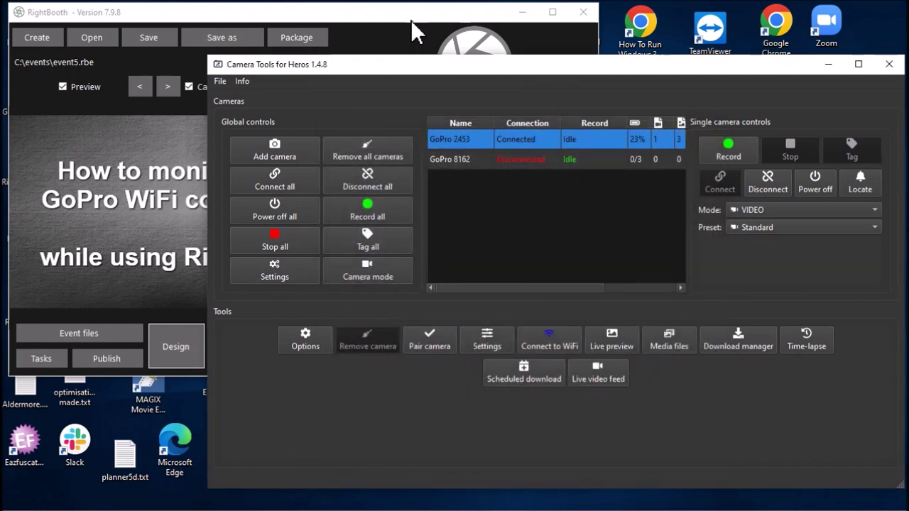
Step: Run event5 full screen in RightBooth and switch to Camera Tools for Heros while it is running
{"action": "left_click", "coordinate": [418, 17]}
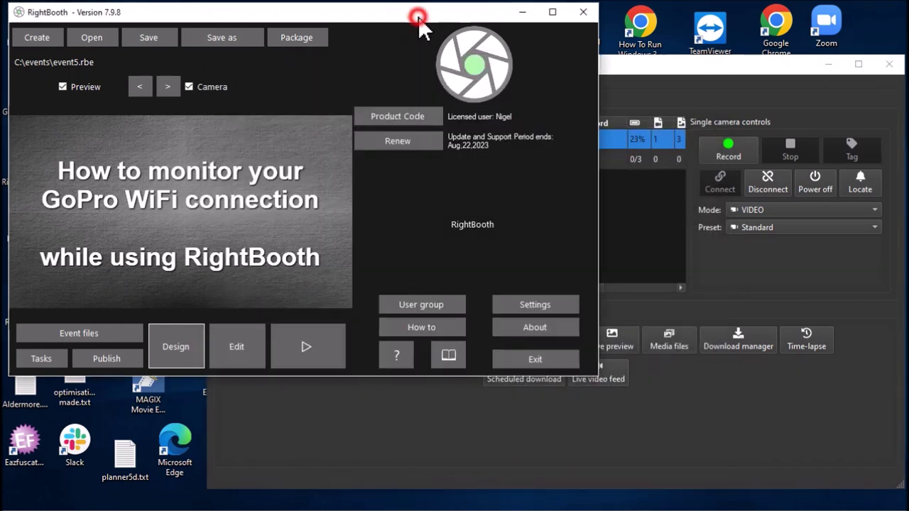
{"action": "left_click", "coordinate": [299, 341]}
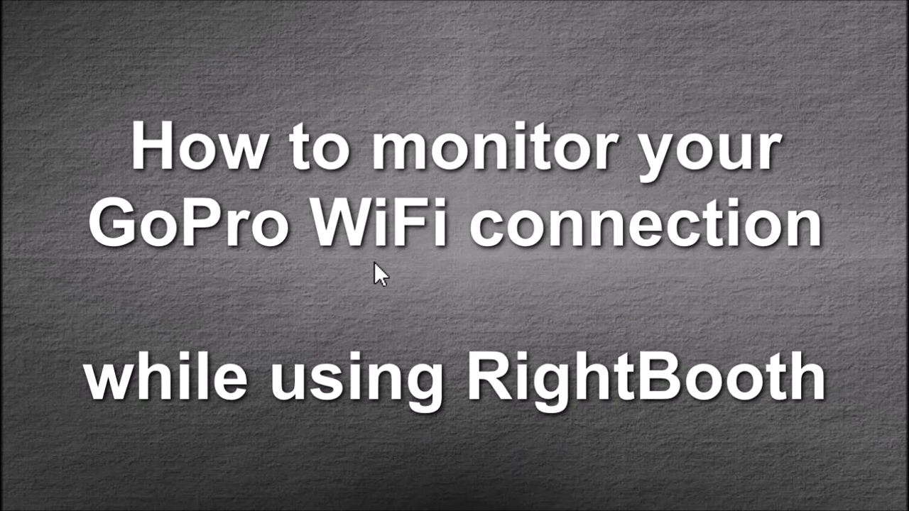
{"action": "key", "text": "alt+Tab"}
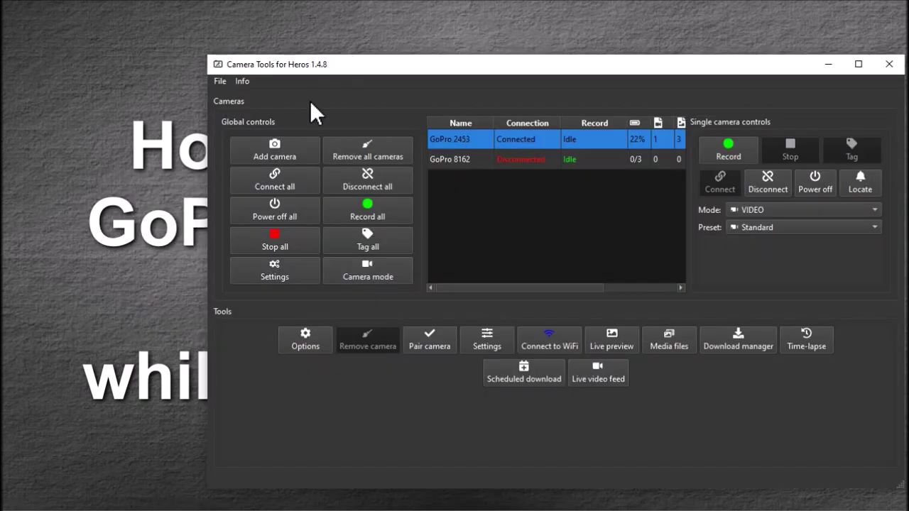
Step: View the media files on GoPro 2453, close the list and return to the running RightBooth event
{"action": "left_click", "coordinate": [677, 346]}
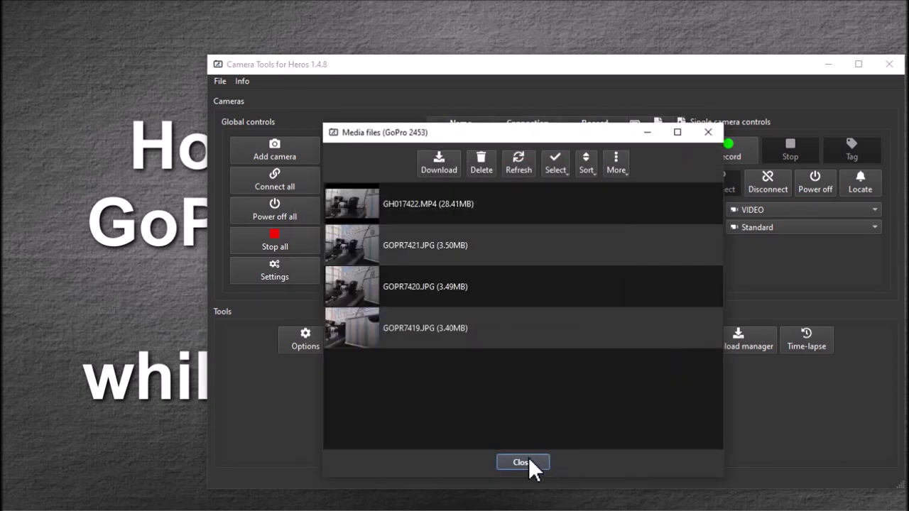
{"action": "left_click", "coordinate": [539, 463]}
{"action": "key", "text": "alt+Tab"}
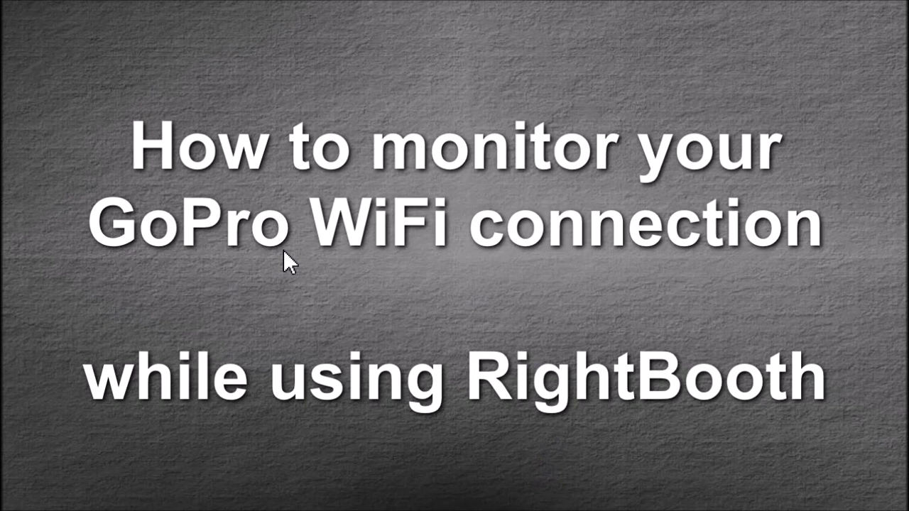
Step: Stop the running event and make its Monitor 1 screens sizeable in the event structure's multiple monitors options
{"action": "key", "text": "Escape"}
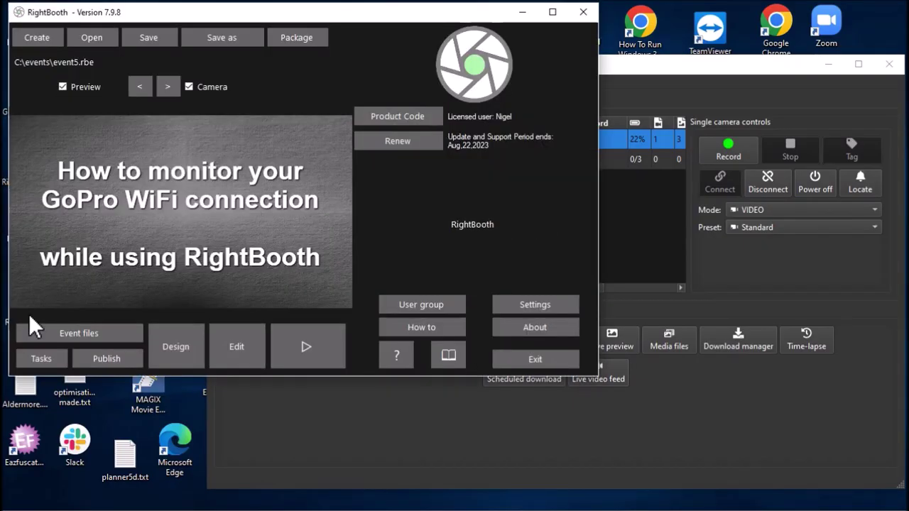
{"action": "left_click", "coordinate": [184, 338]}
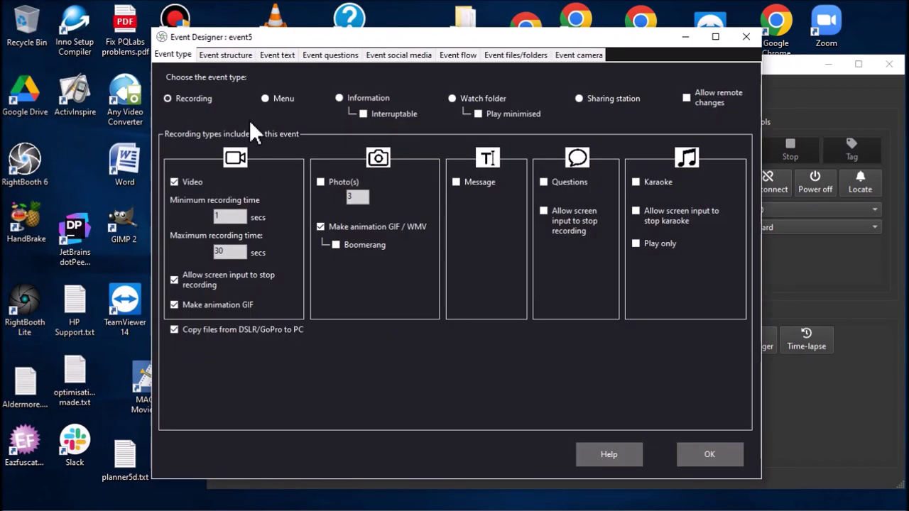
{"action": "left_click", "coordinate": [228, 55]}
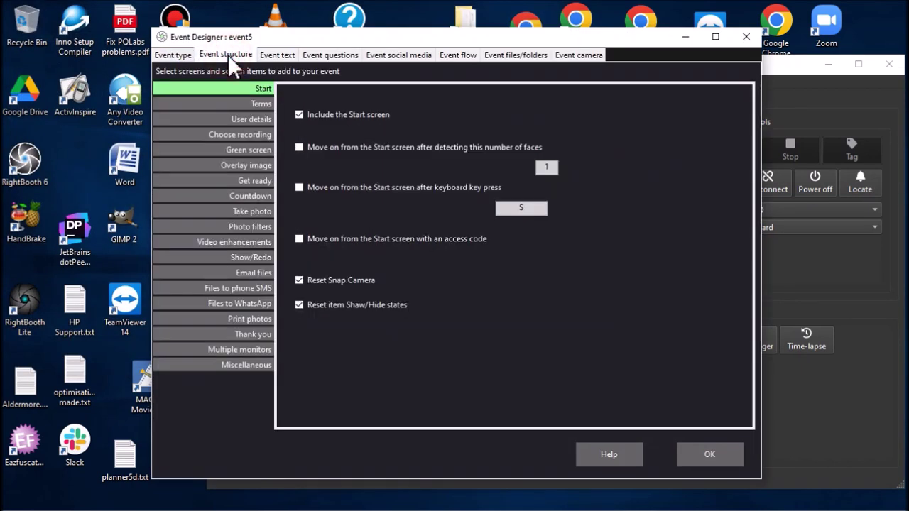
{"action": "left_click", "coordinate": [240, 350]}
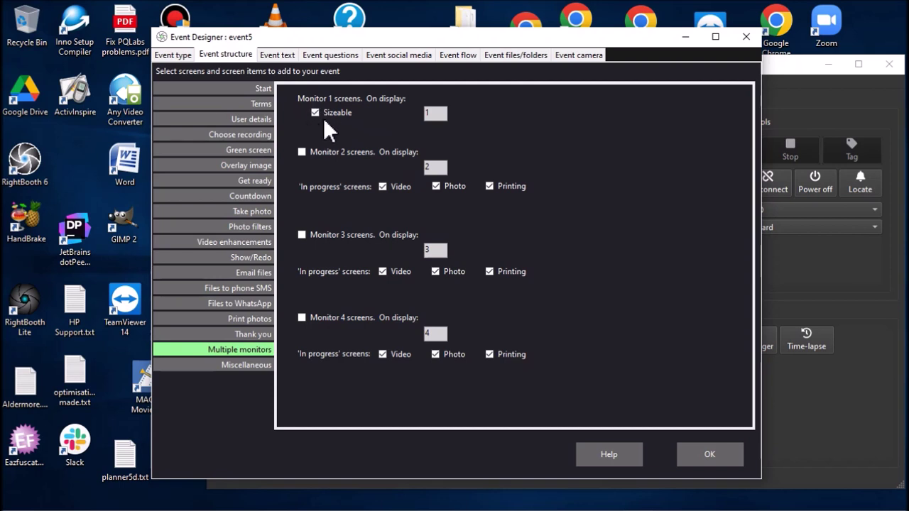
{"action": "left_click", "coordinate": [714, 458]}
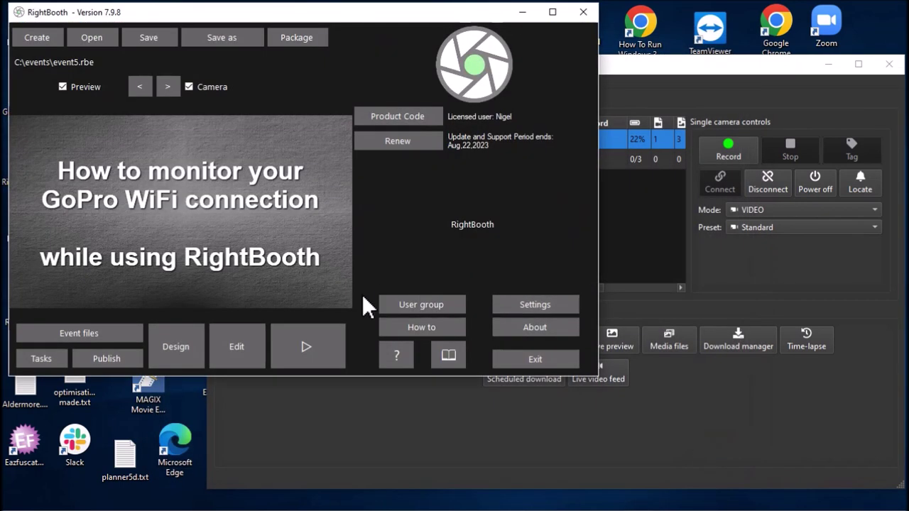
Step: Run the event in a restored window, shrink it and place it in the desktop's upper-left corner
{"action": "left_click", "coordinate": [313, 348]}
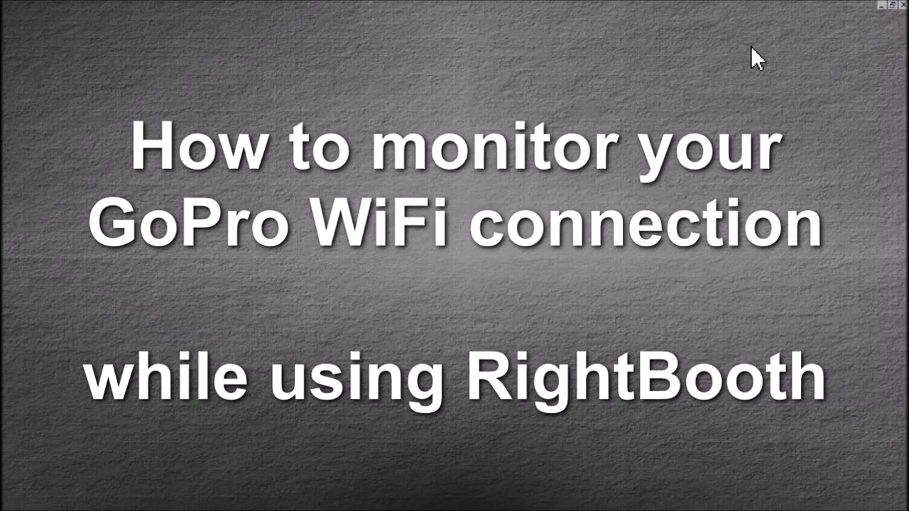
{"action": "left_click", "coordinate": [893, 5]}
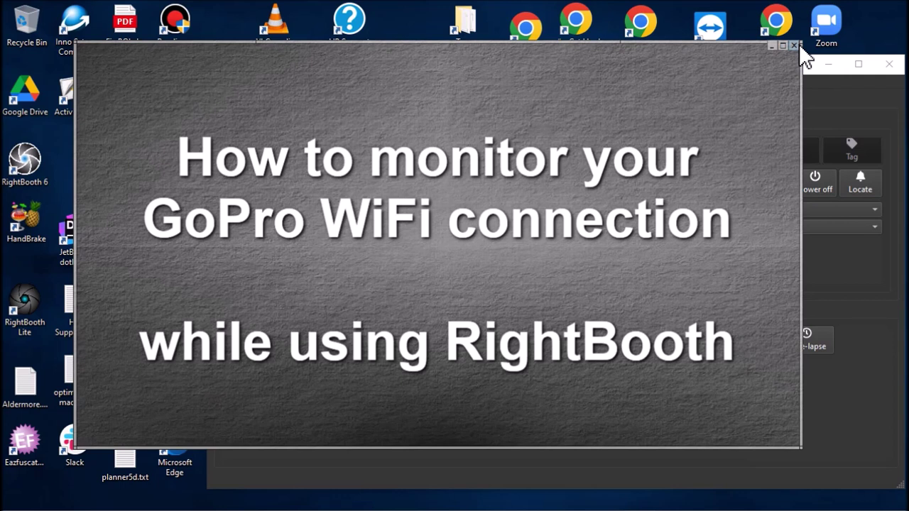
{"action": "left_click_drag", "start_coordinate": [796, 46], "coordinate": [600, 156]}
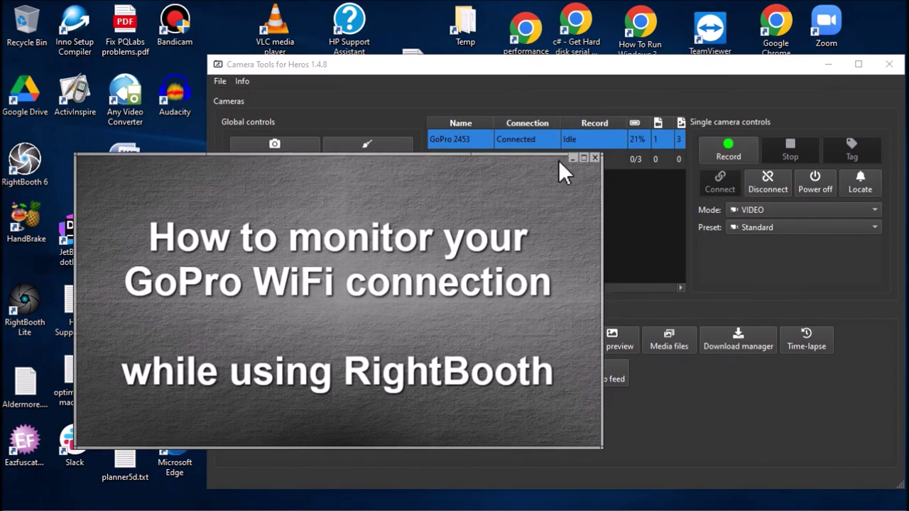
{"action": "left_click_drag", "start_coordinate": [353, 151], "coordinate": [296, 11]}
Step: Shrink the Camera Tools window from its upper-left corner so both windows stay reachable, and bring the event window forward
{"action": "left_click", "coordinate": [403, 421]}
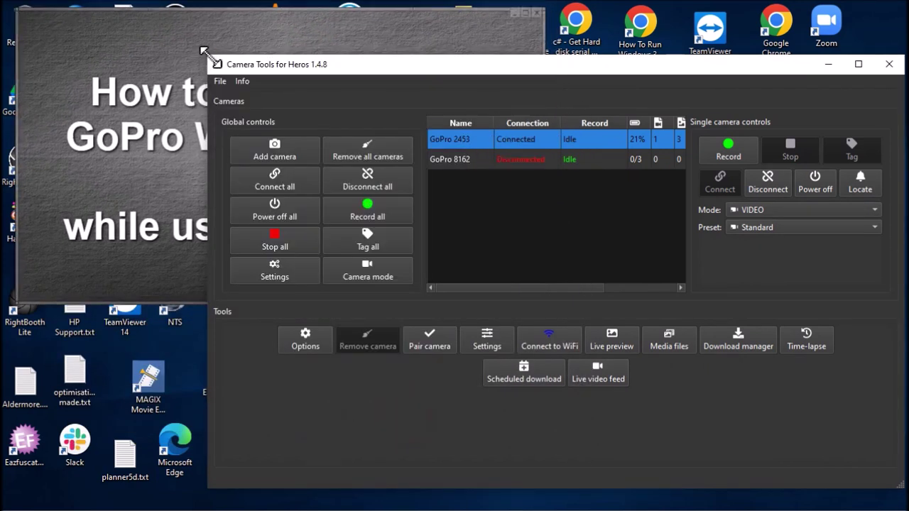
{"action": "left_click_drag", "start_coordinate": [217, 60], "coordinate": [339, 133]}
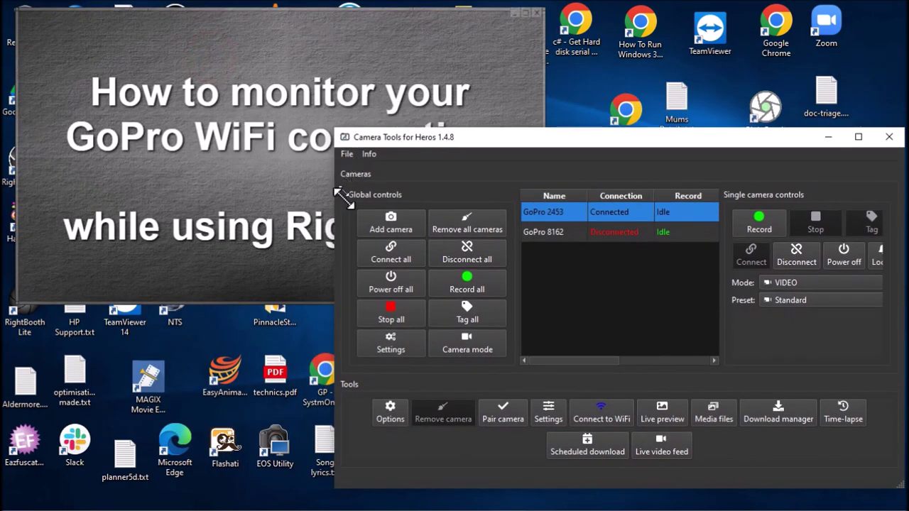
{"action": "left_click", "coordinate": [376, 10]}
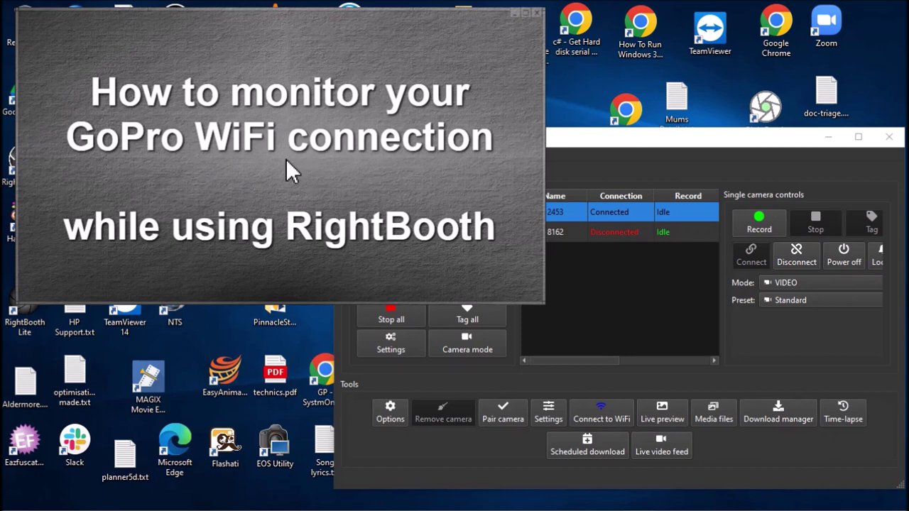
Step: Switch to Camera Tools and check the media files on GoPro 2453 beside the running event, closing the list
{"action": "left_click", "coordinate": [739, 383]}
{"action": "left_click", "coordinate": [717, 417]}
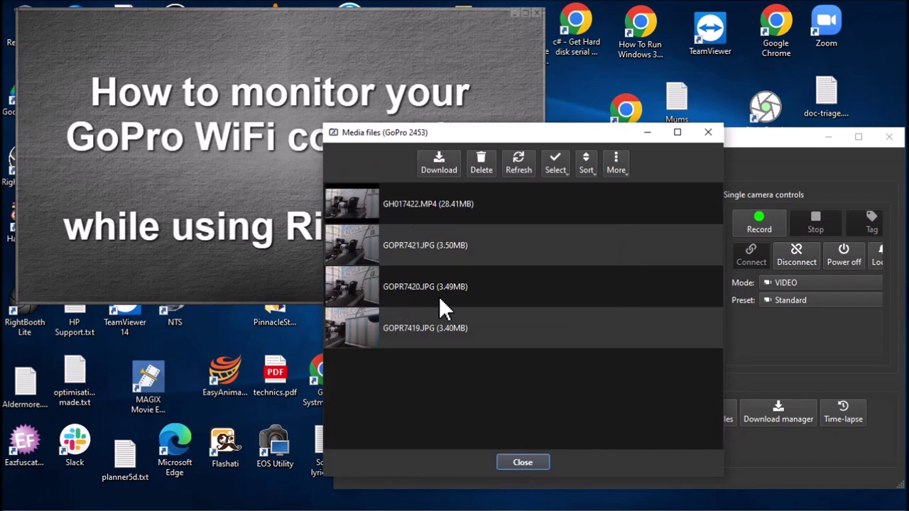
{"action": "left_click", "coordinate": [537, 466]}
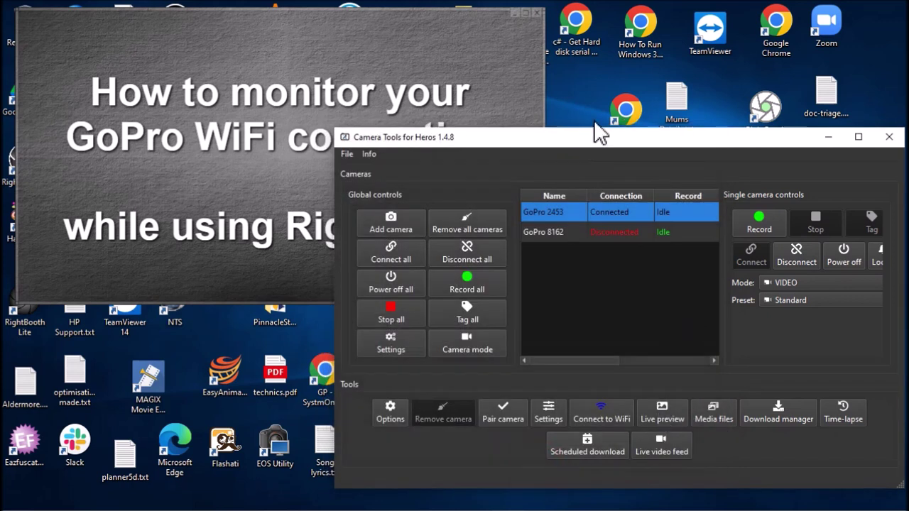
Step: From the event window, recheck GoPro 2453's media files in Camera Tools, close the list and return to the event
{"action": "left_click", "coordinate": [319, 10]}
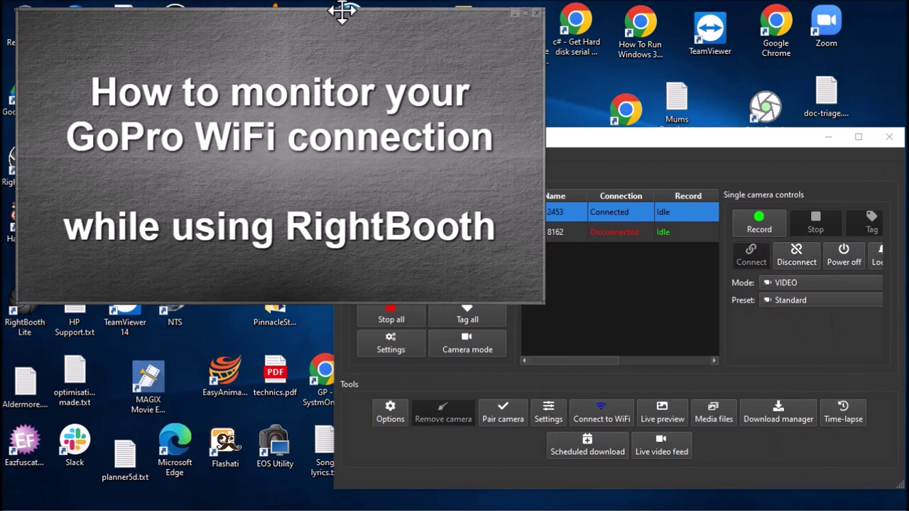
{"action": "left_click", "coordinate": [716, 412]}
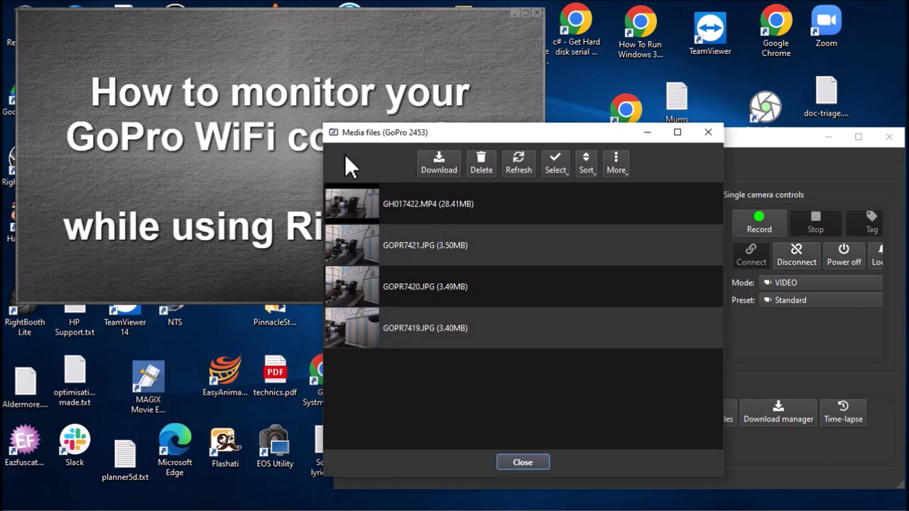
{"action": "left_click", "coordinate": [388, 230]}
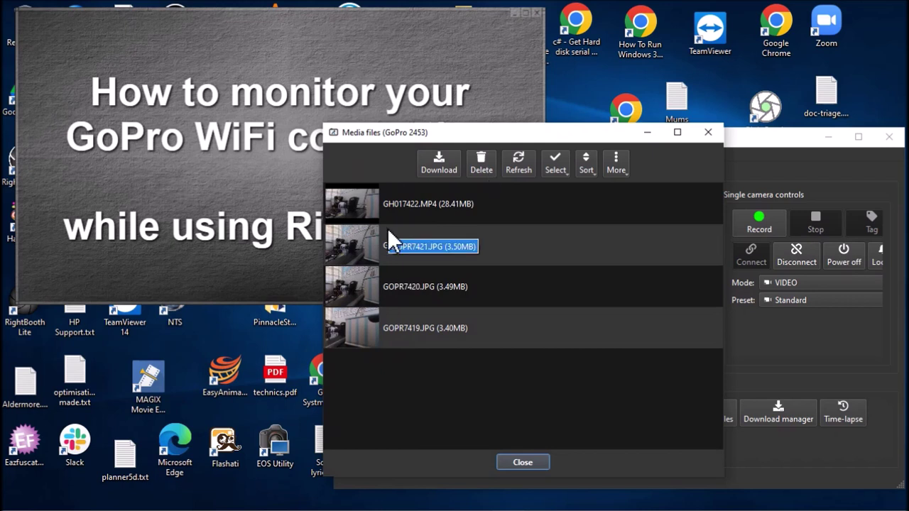
{"action": "left_click", "coordinate": [523, 463]}
{"action": "left_click", "coordinate": [523, 462]}
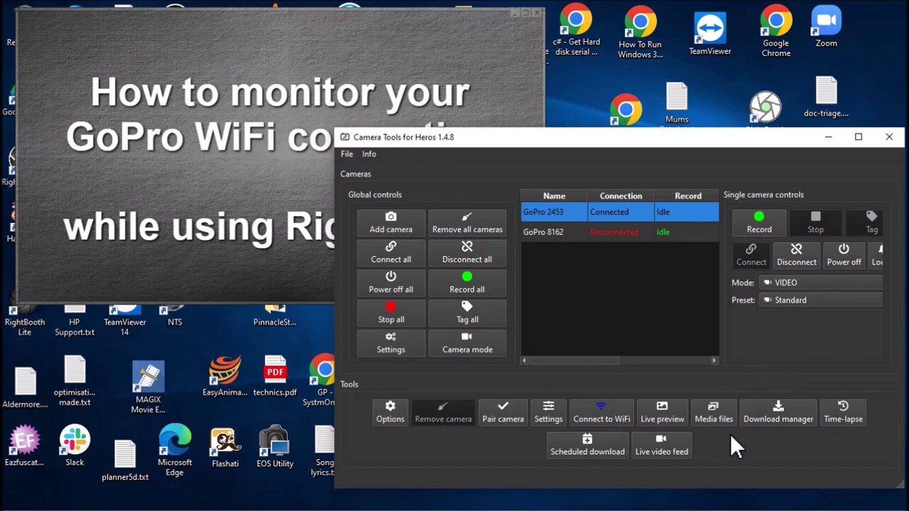
{"action": "left_click", "coordinate": [284, 91]}
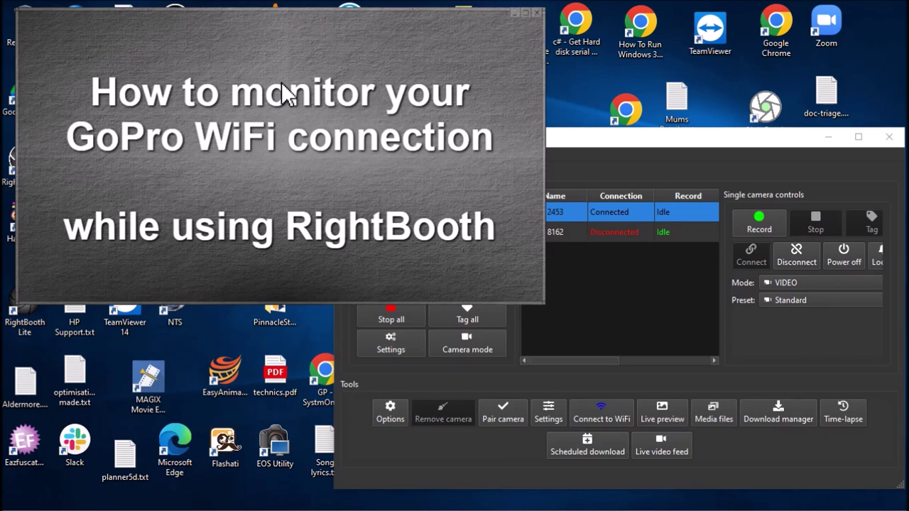